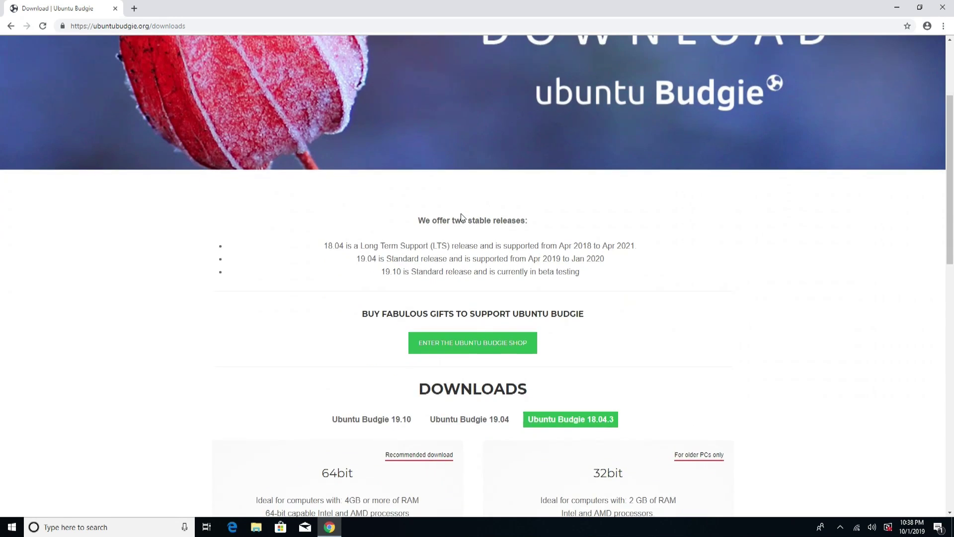
- Scroll down the Ubuntu Budgie website to the Ubuntu Budgie 19.04 download options
{"action": "scroll", "coordinate": [462, 217], "scroll_direction": "down", "scroll_amount": 2}
{"action": "scroll", "coordinate": [462, 216], "scroll_direction": "down", "scroll_amount": 1}
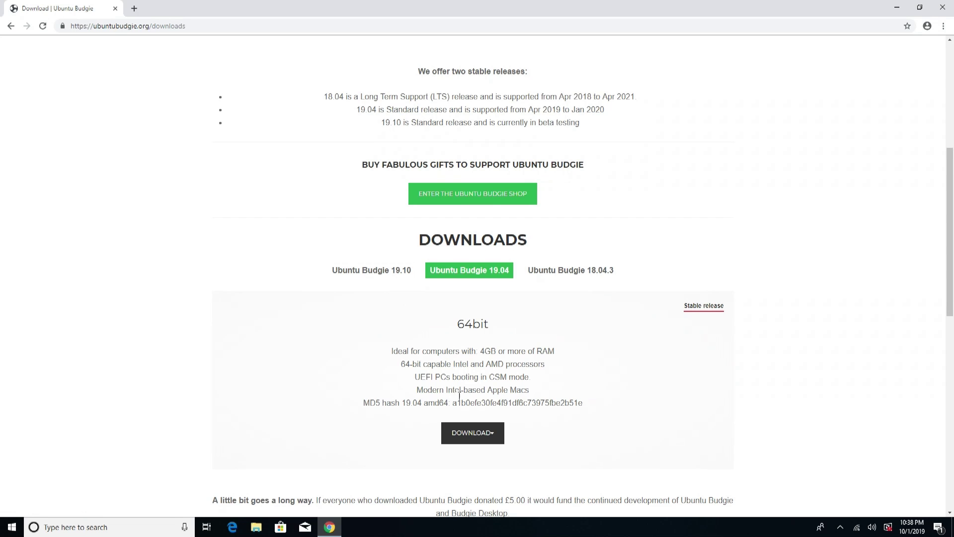
{"action": "scroll", "coordinate": [467, 412], "scroll_direction": "down", "scroll_amount": 1}
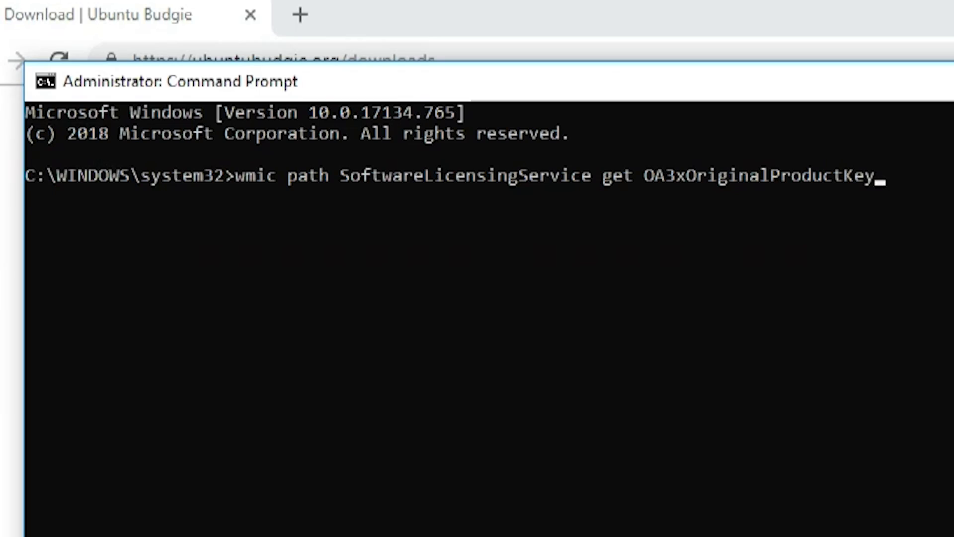
- Run 'wmic path SoftwareLicensingService get OA3xOriginalProductKey' to retrieve the original Windows product key
{"action": "key", "text": "Return"}
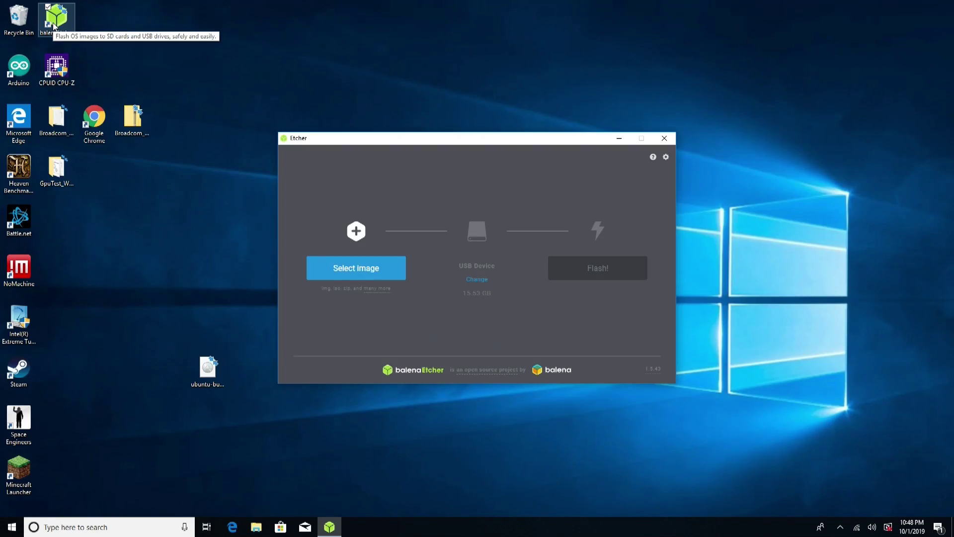
- Choose the ubuntu-budgie-19.04-desktop-amd64 ISO from Downloads as the image to flash
{"action": "left_click", "coordinate": [354, 270]}
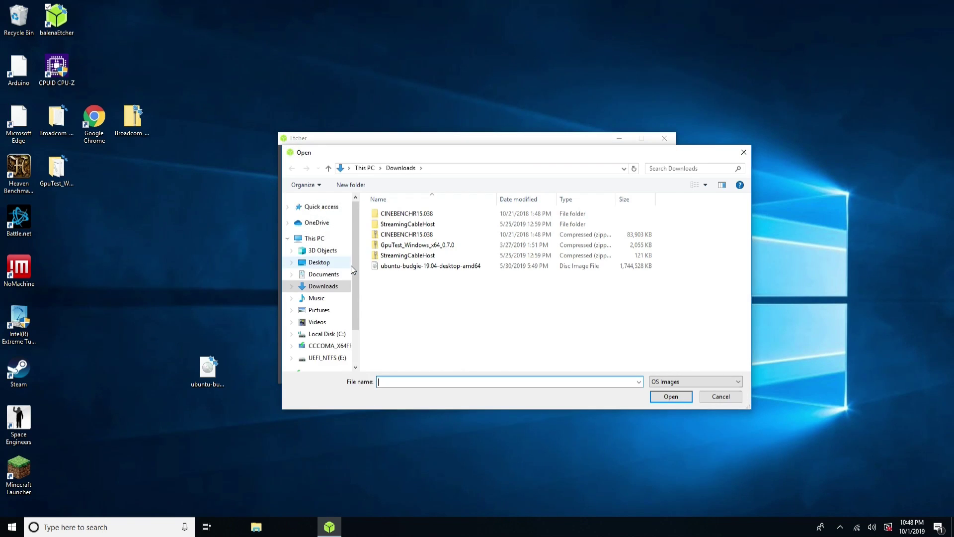
{"action": "double_click", "coordinate": [400, 273]}
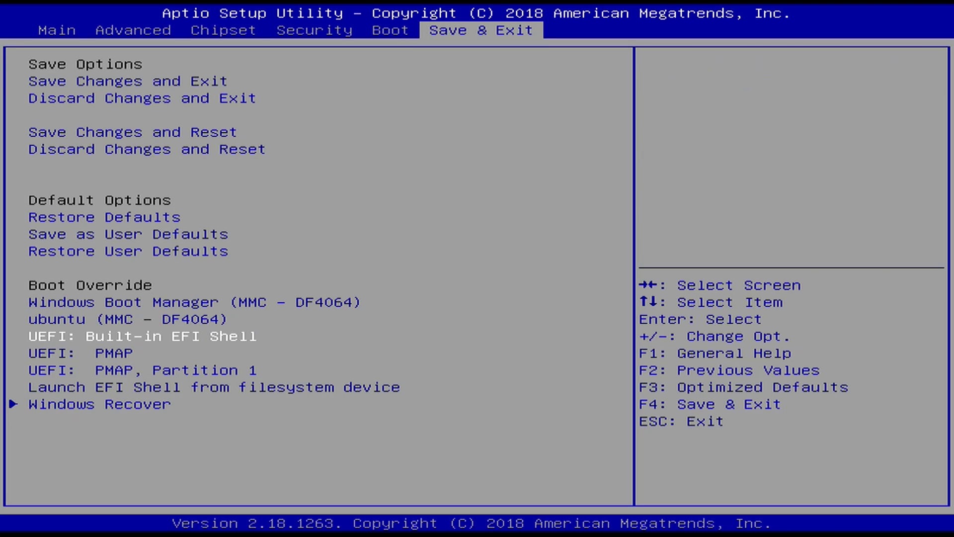
- Select UEFI: PMAP under Boot Override to boot from the USB drive
{"action": "key", "text": "Up"}
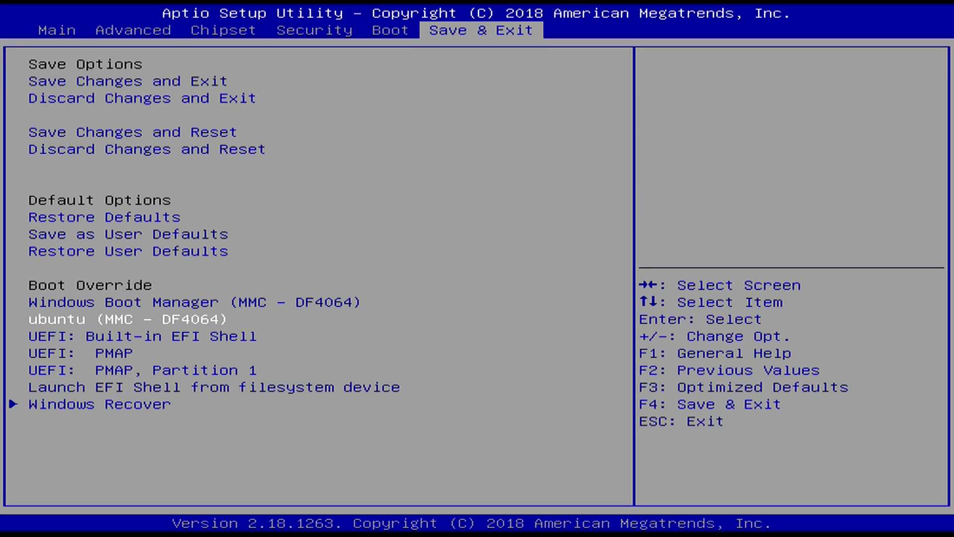
{"action": "key", "text": "Down"}
{"action": "key", "text": "Down"}
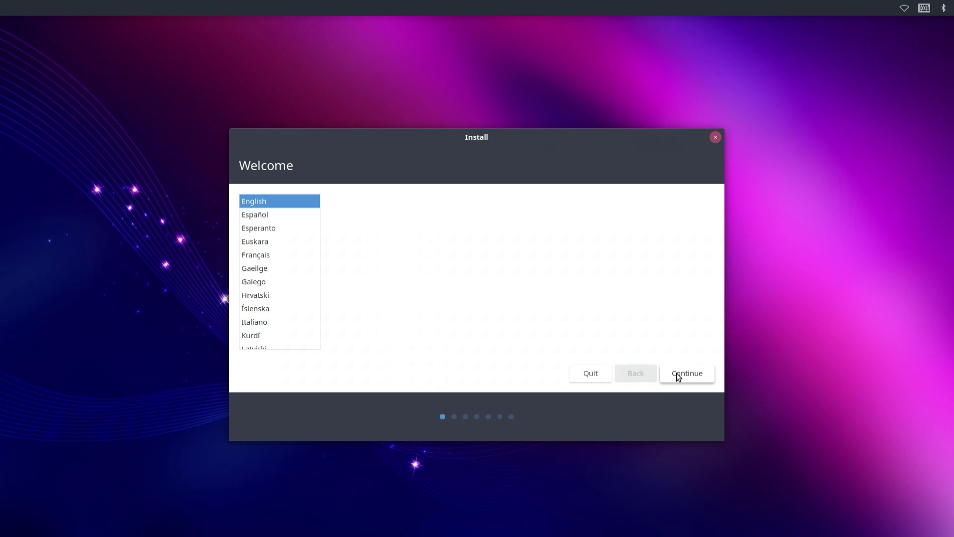
- Accept English, the English (US) keyboard, no Wi-Fi and a normal installation
{"action": "left_click", "coordinate": [679, 377]}
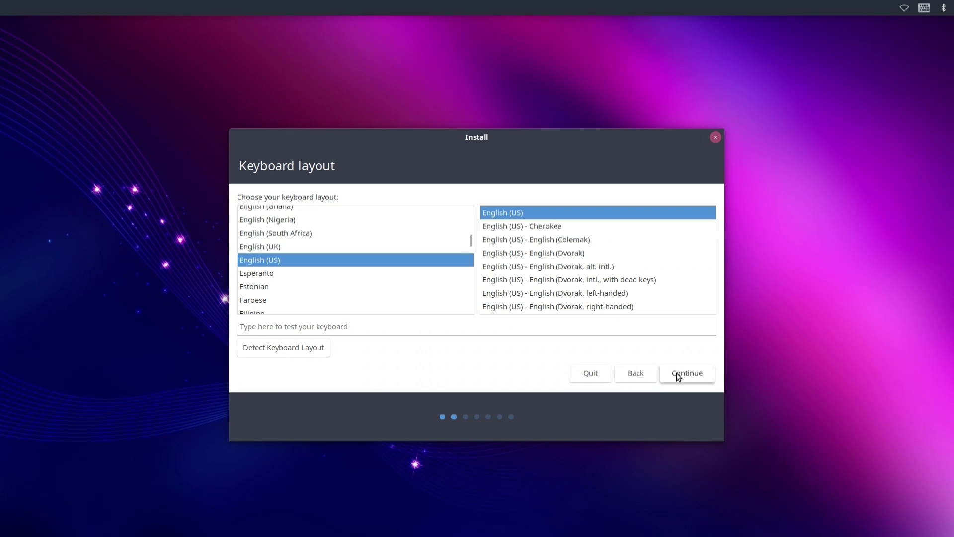
{"action": "left_click", "coordinate": [679, 377]}
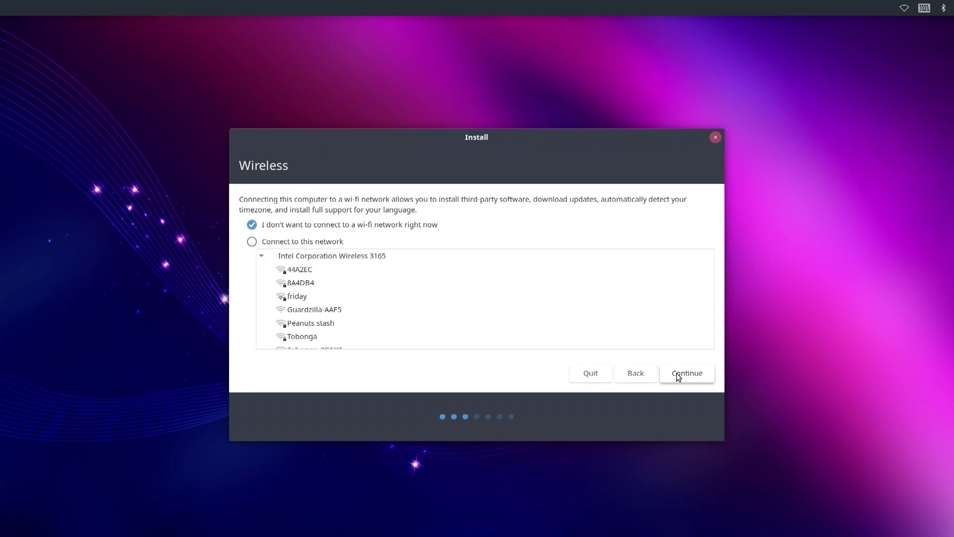
{"action": "left_click", "coordinate": [679, 377]}
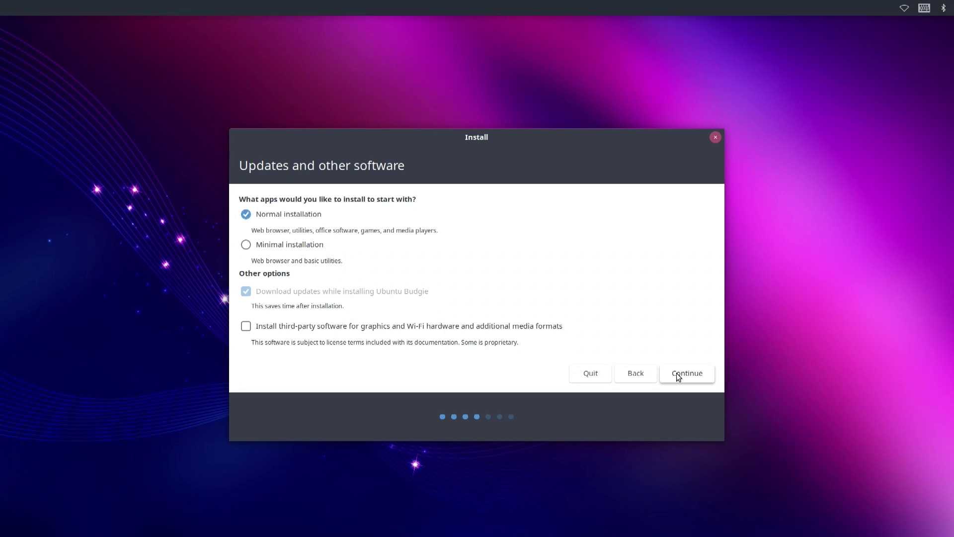
{"action": "left_click", "coordinate": [679, 377]}
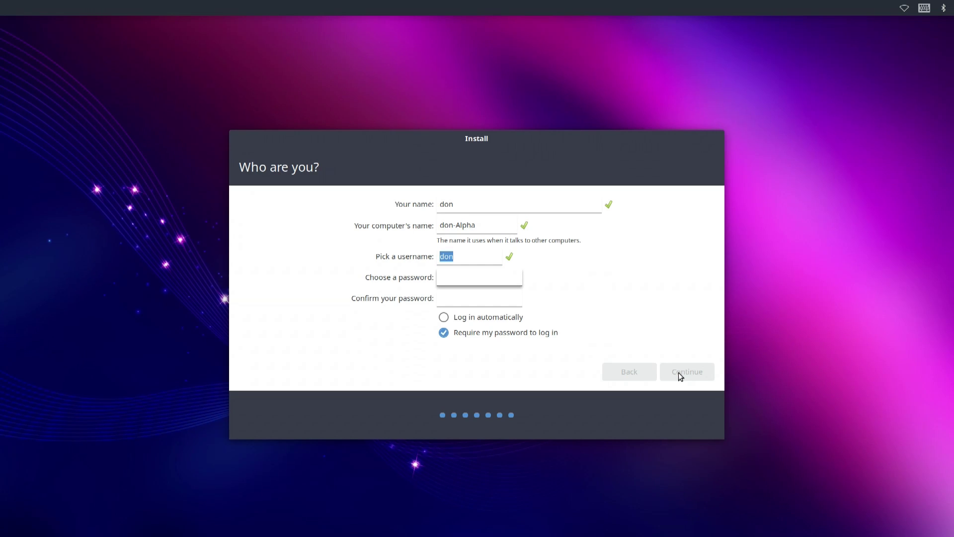
- Enter and confirm the account password, then submit the user details to start installing
{"action": "key", "text": "Tab"}
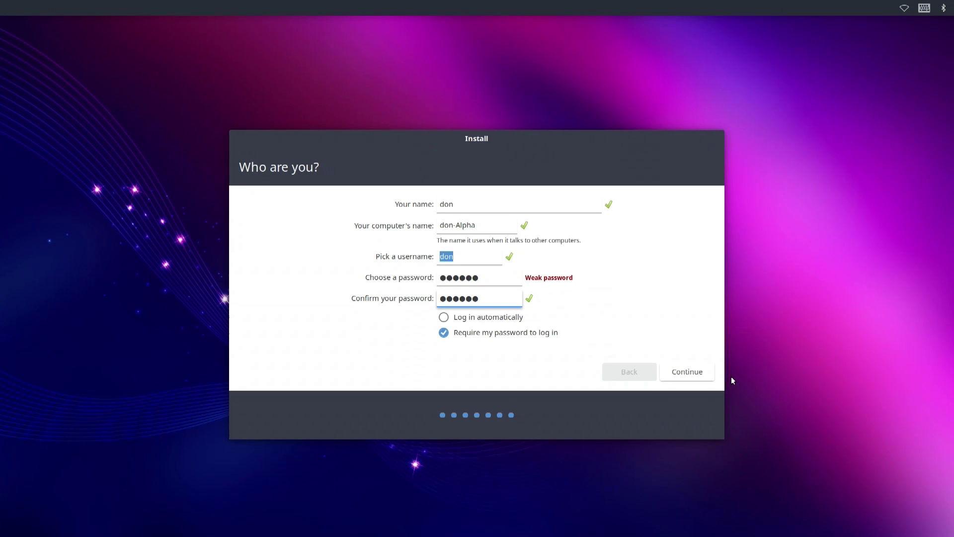
{"action": "left_click", "coordinate": [699, 370]}
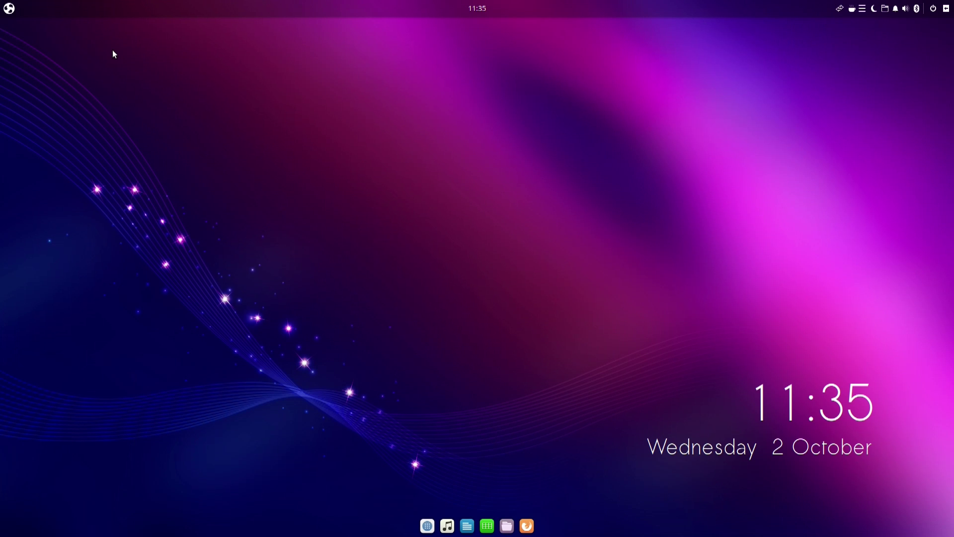
- Launch Disk Usage Analyzer, scan the system disk, and return to the devices list
{"action": "left_click", "coordinate": [6, 8]}
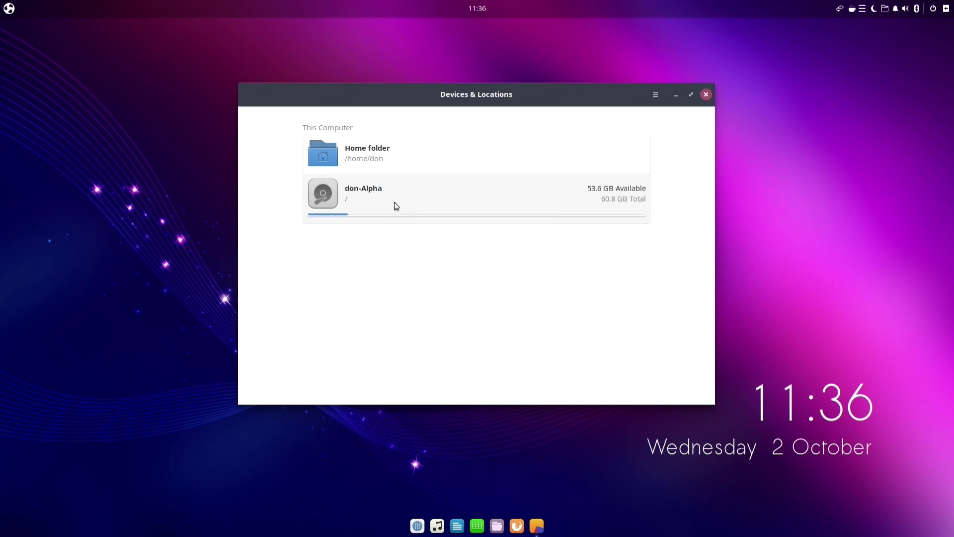
{"action": "left_click", "coordinate": [443, 192]}
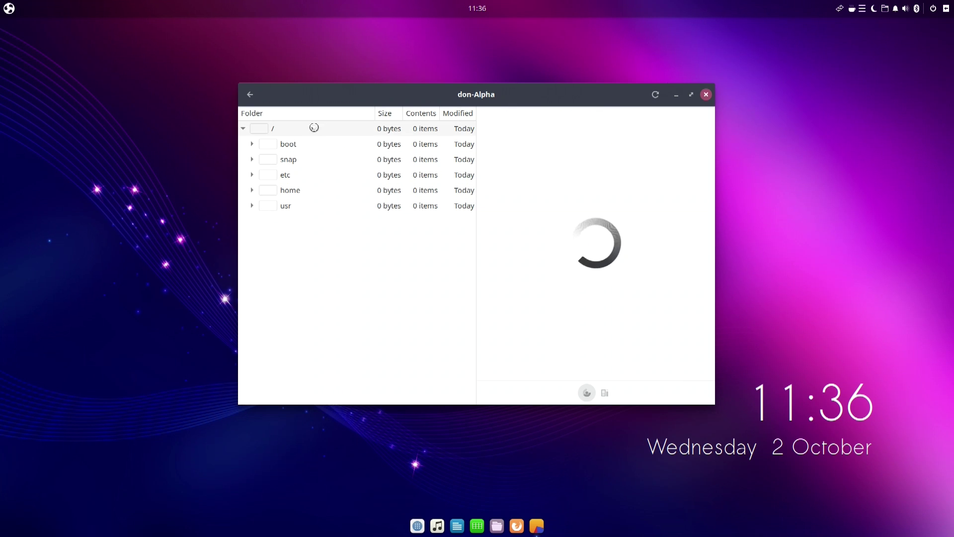
{"action": "left_click", "coordinate": [250, 95]}
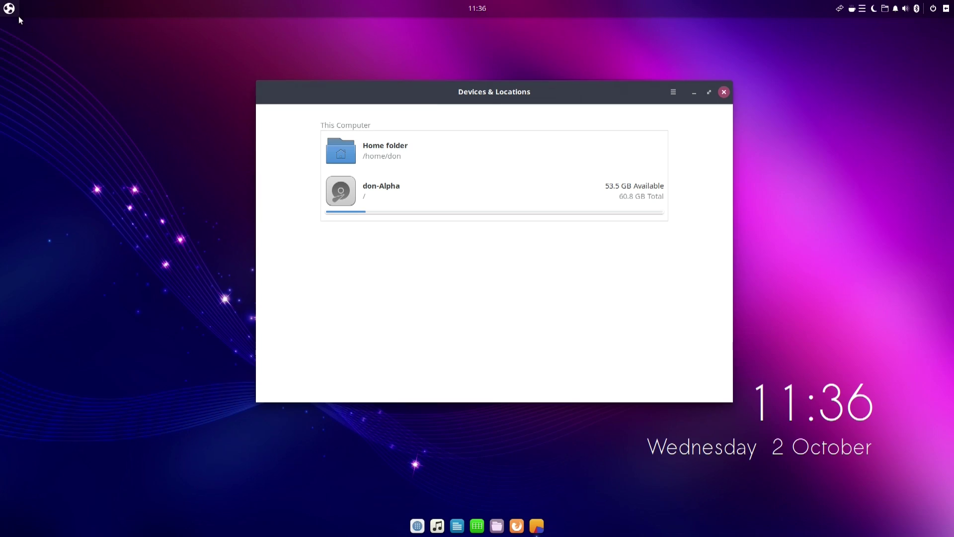
{"action": "left_click", "coordinate": [10, 9]}
{"action": "left_click", "coordinate": [39, 119]}
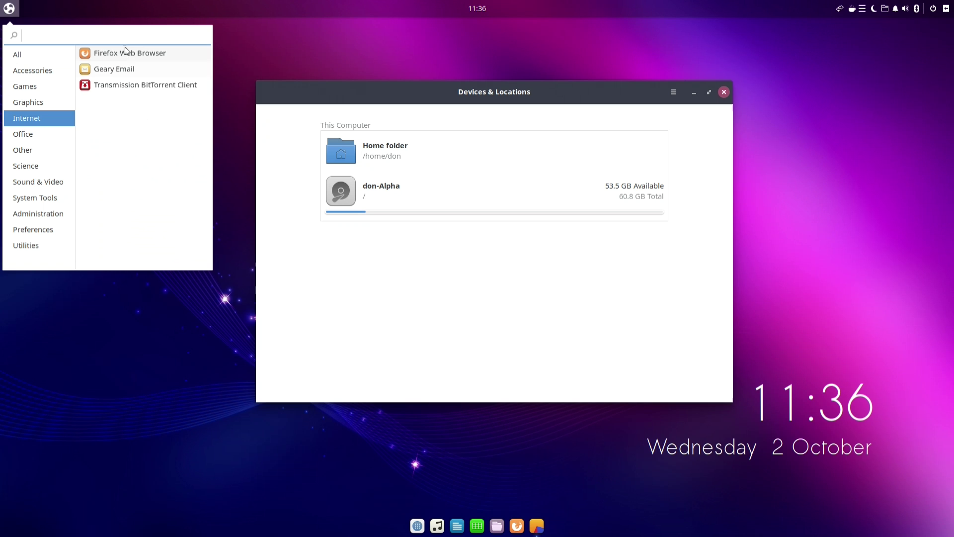
{"action": "left_click", "coordinate": [32, 138]}
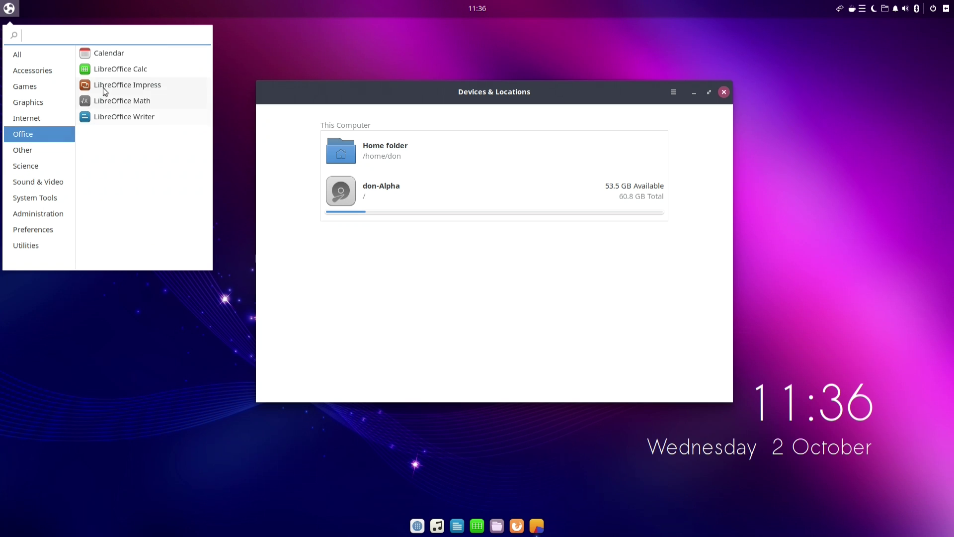
{"action": "left_click", "coordinate": [145, 118]}
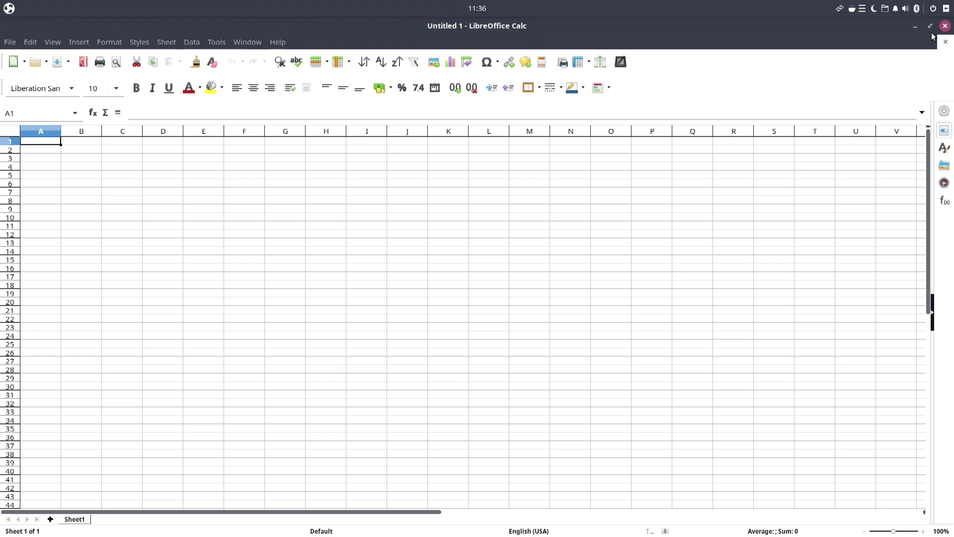
{"action": "left_click", "coordinate": [930, 26]}
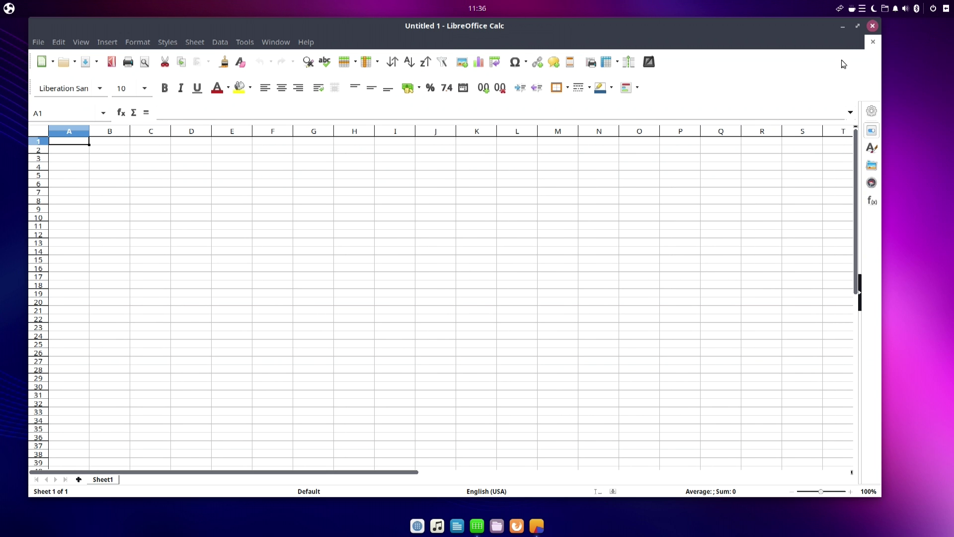
{"action": "left_click", "coordinate": [871, 27]}
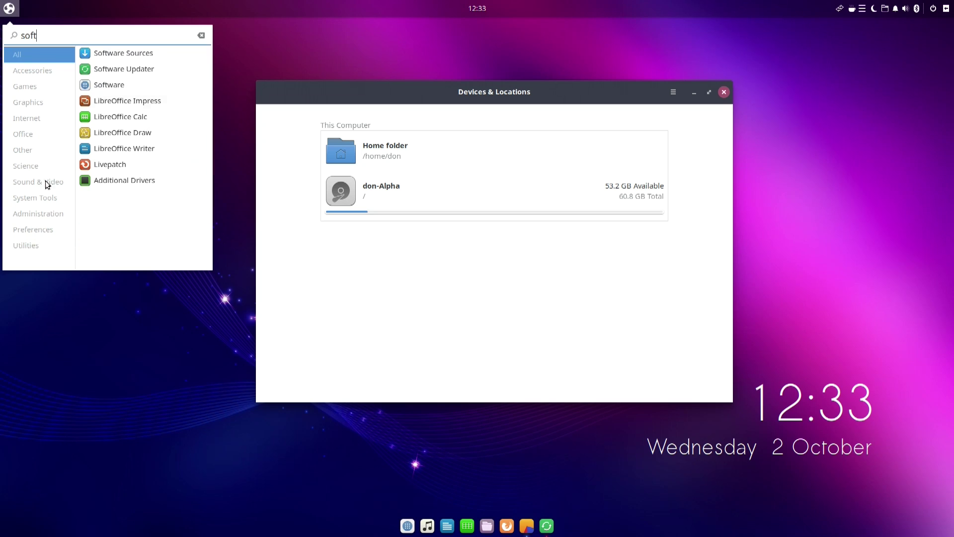
- Launch Software and dismiss its welcome dialog with Let's Go Shopping
{"action": "left_click", "coordinate": [139, 86]}
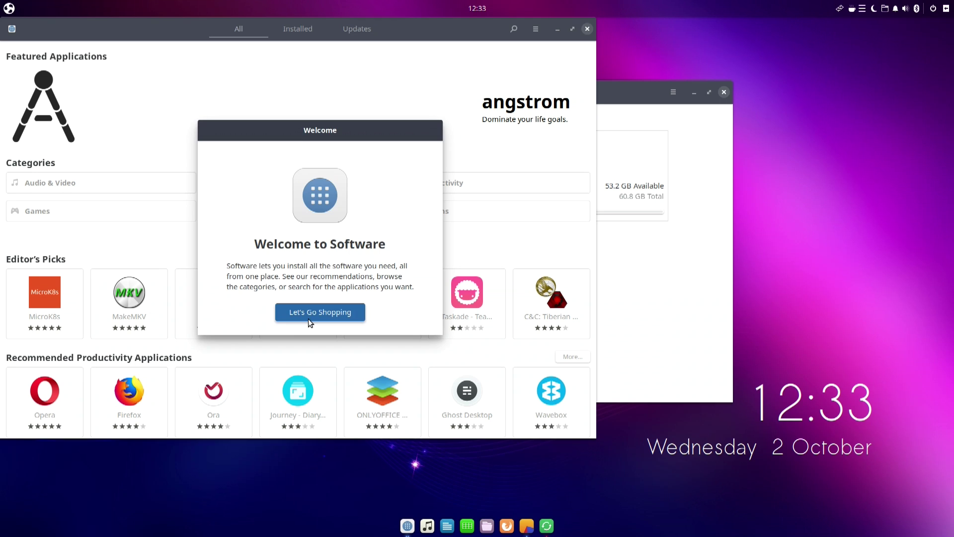
{"action": "left_click", "coordinate": [308, 317]}
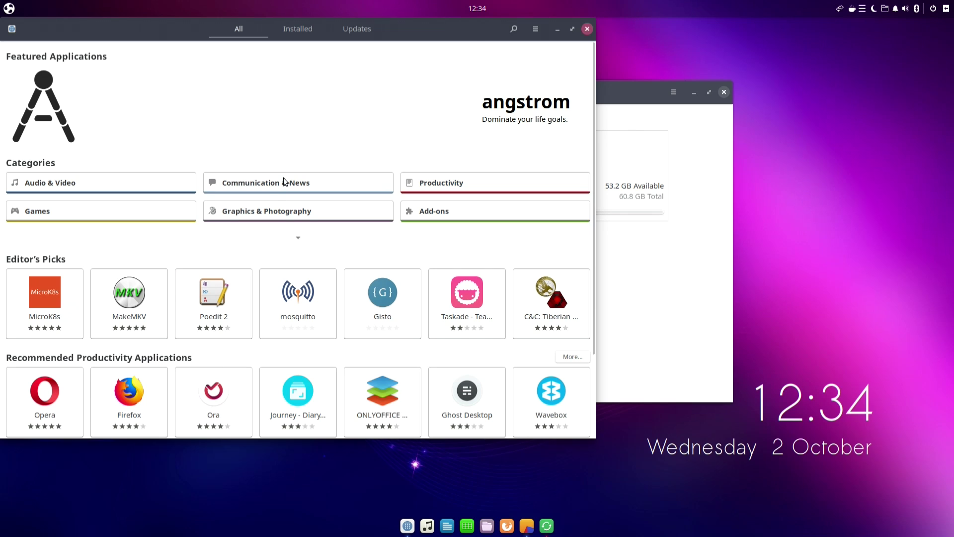
- Search the store for 'vscode', then replace the search term with 'notepad'
{"action": "left_click", "coordinate": [513, 29]}
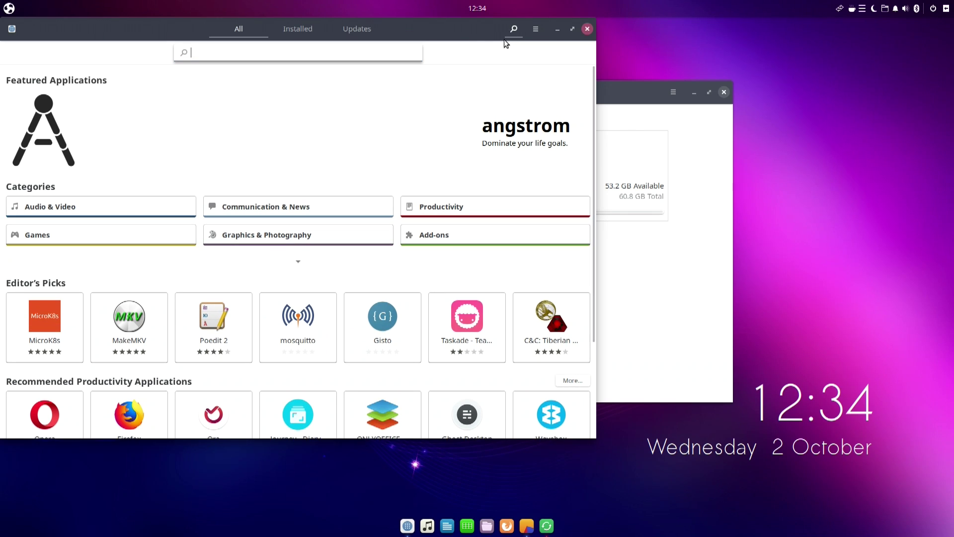
{"action": "type", "text": "vscode"}
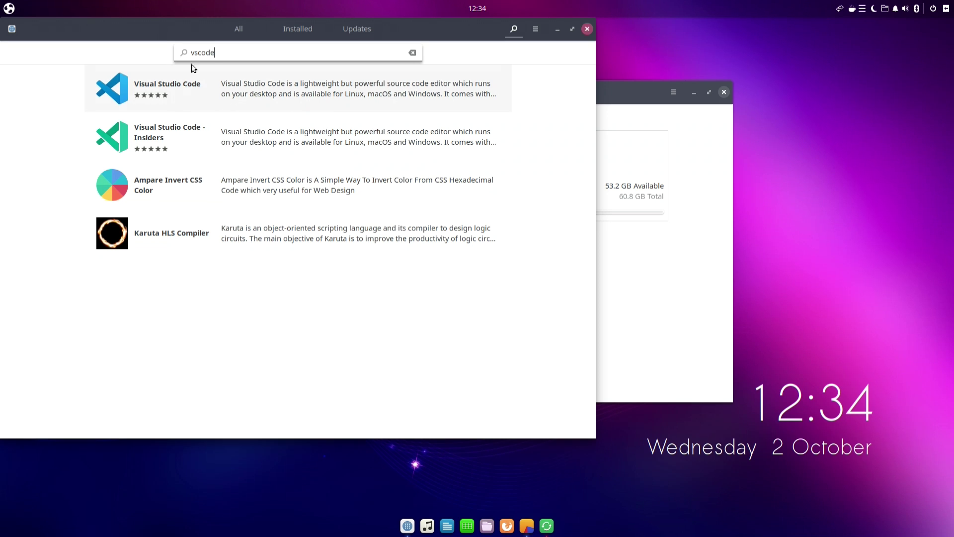
{"action": "left_click_drag", "start_coordinate": [215, 52], "coordinate": [191, 52]}
{"action": "type", "text": "notepadd"}
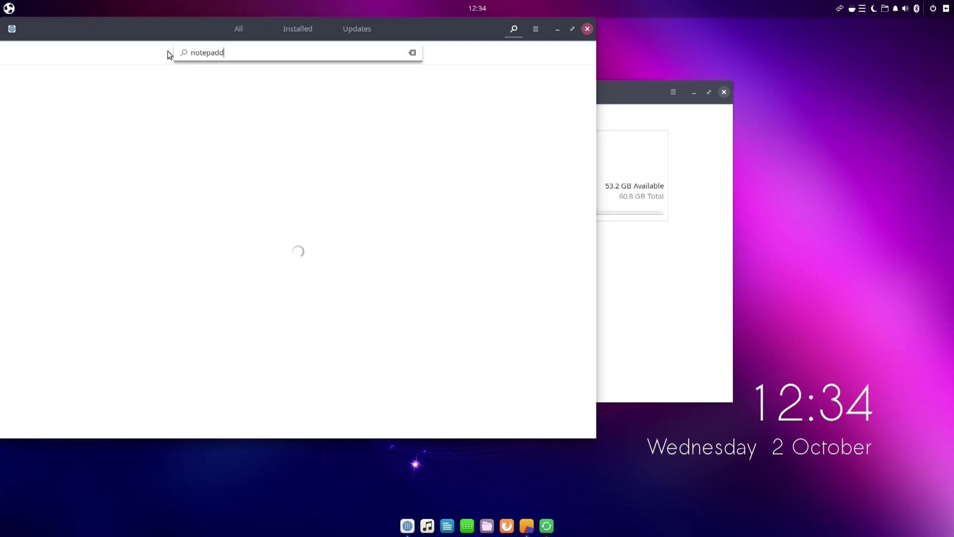
{"action": "key", "text": "BackSpace"}
- View the Notepad-Plus-Plus (WINE) details and return to the notepad search results
{"action": "left_click", "coordinate": [184, 103]}
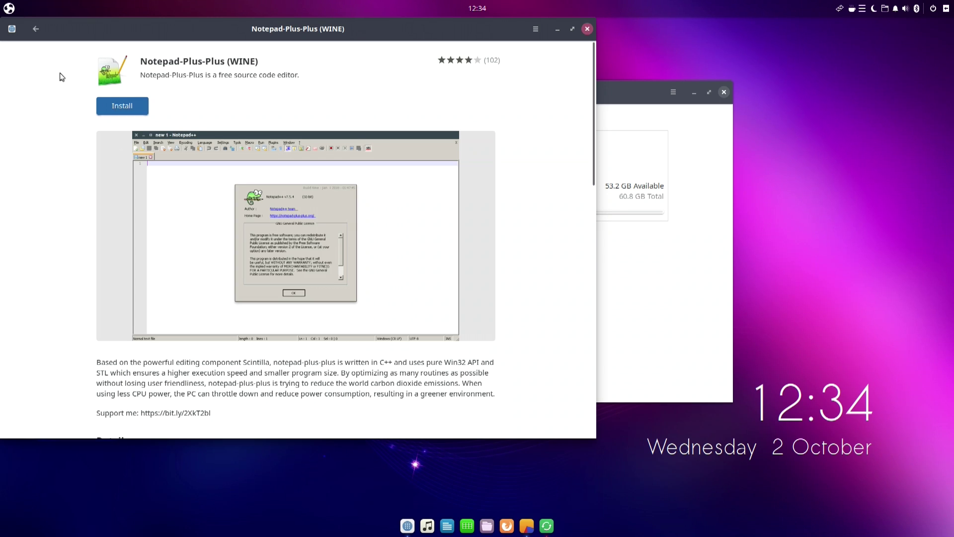
{"action": "left_click", "coordinate": [35, 31]}
{"action": "double_click", "coordinate": [211, 53]}
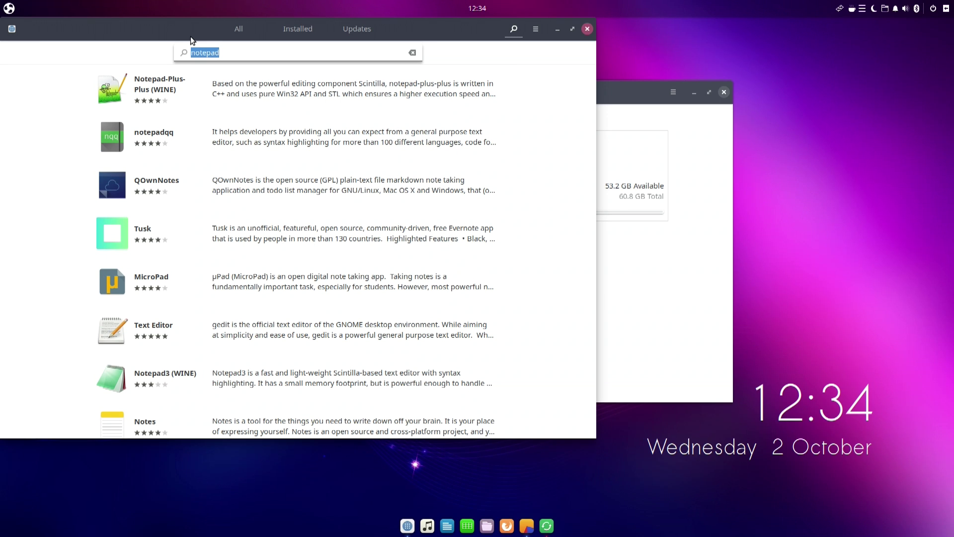